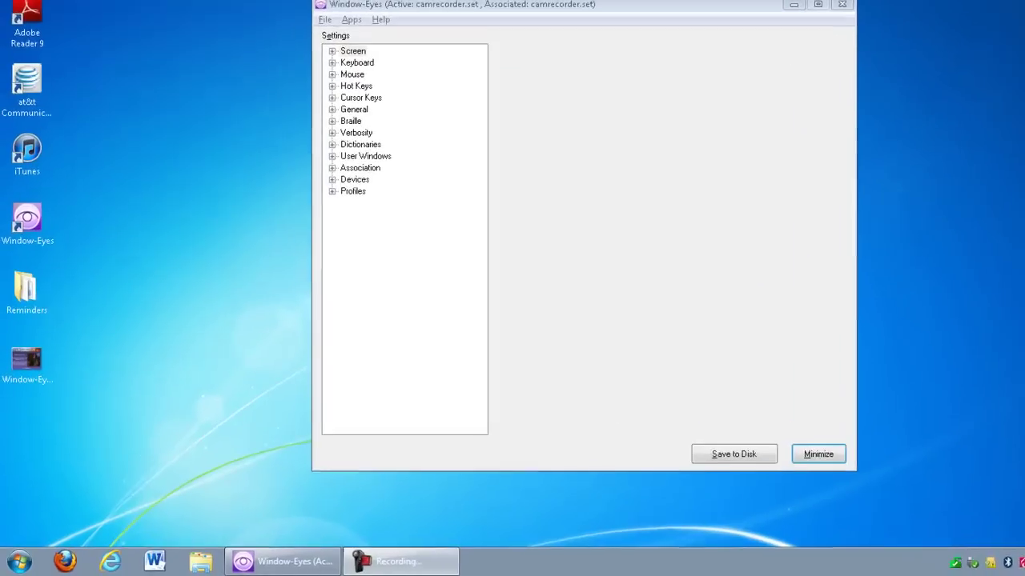
{"action": "key", "text": "super+r"}
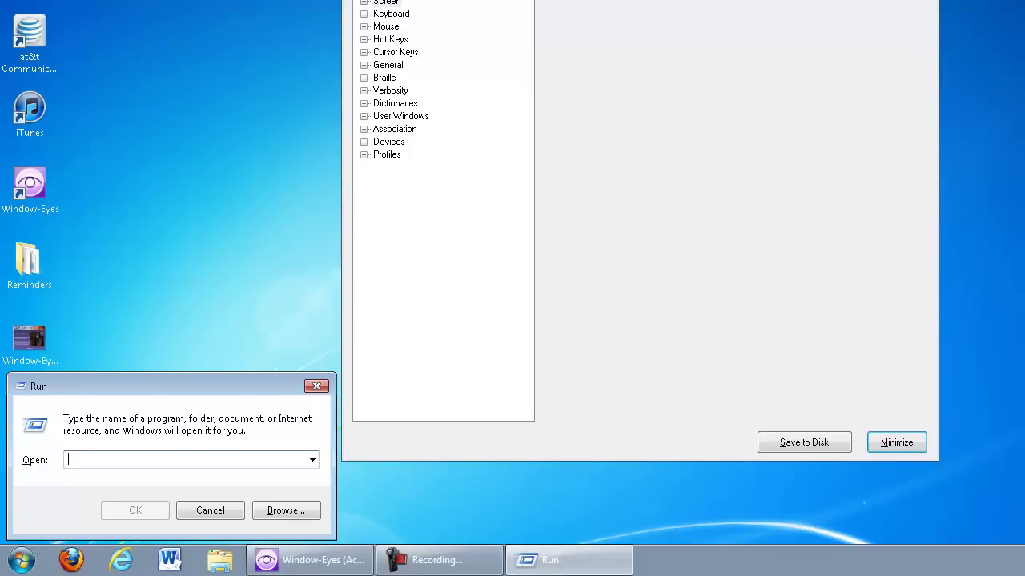
{"action": "type", "text": "www."}
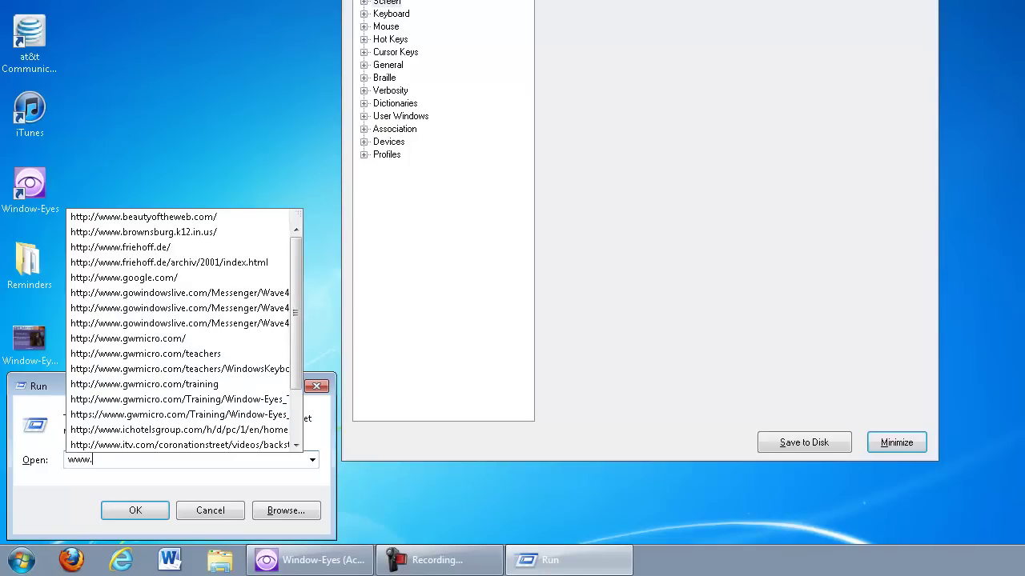
{"action": "type", "text": "gwmicro"}
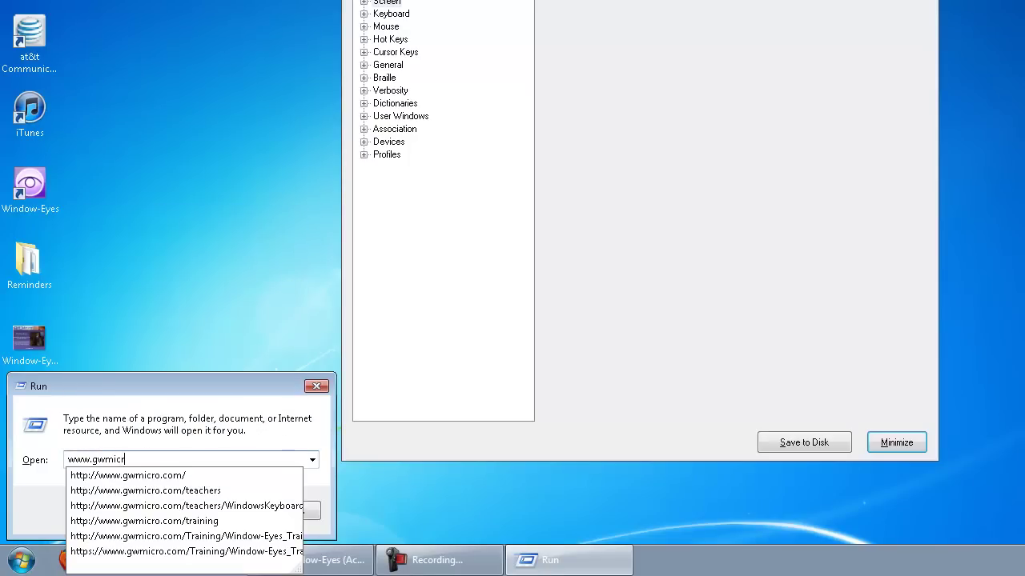
{"action": "type", "text": ".co"}
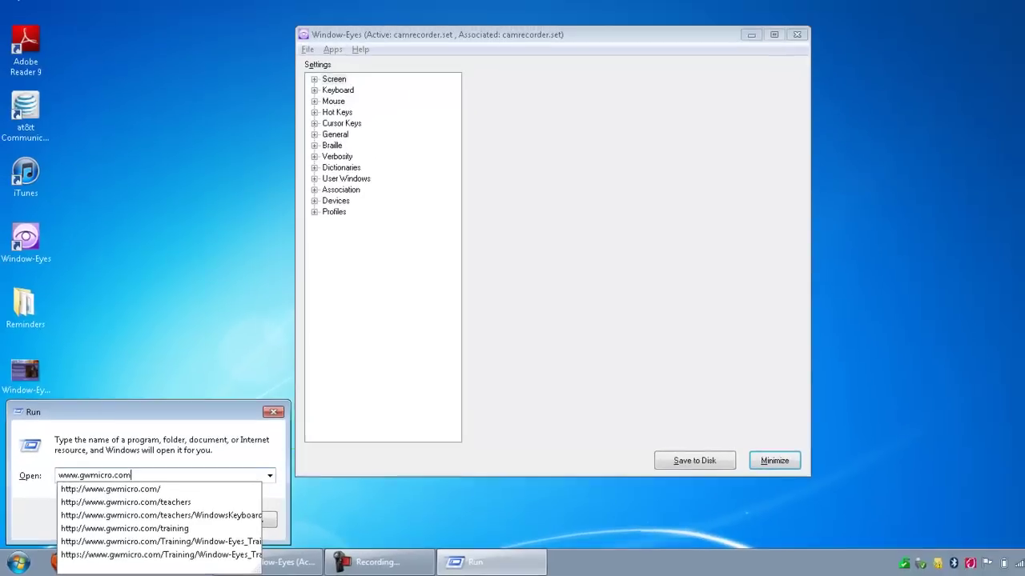
Launch the GW Micro address so its home page loads in Internet Explorer
{"action": "key", "text": "Escape"}
{"action": "key", "text": "Escape"}
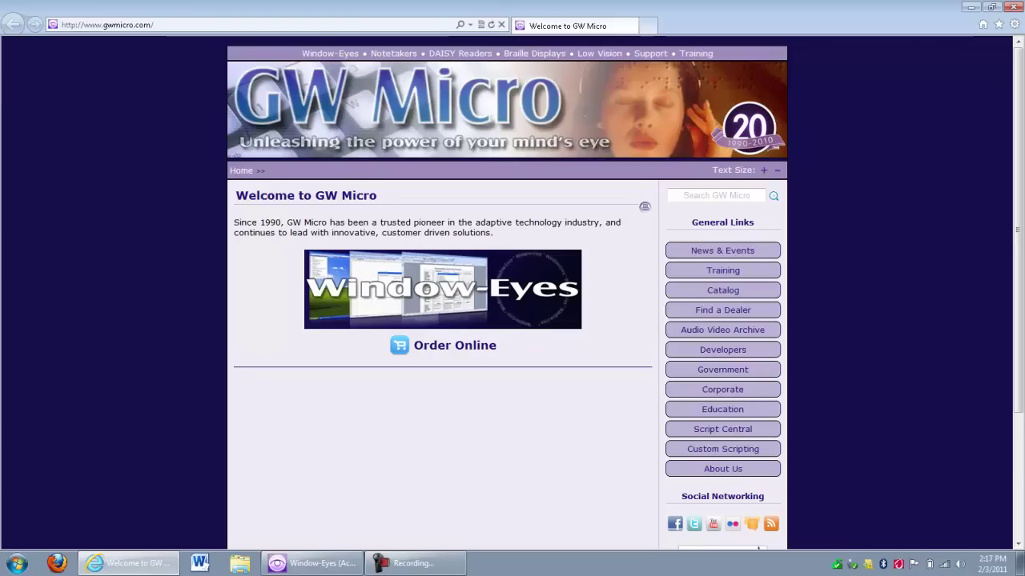
{"action": "key", "text": "ctrl+Insert+l"}
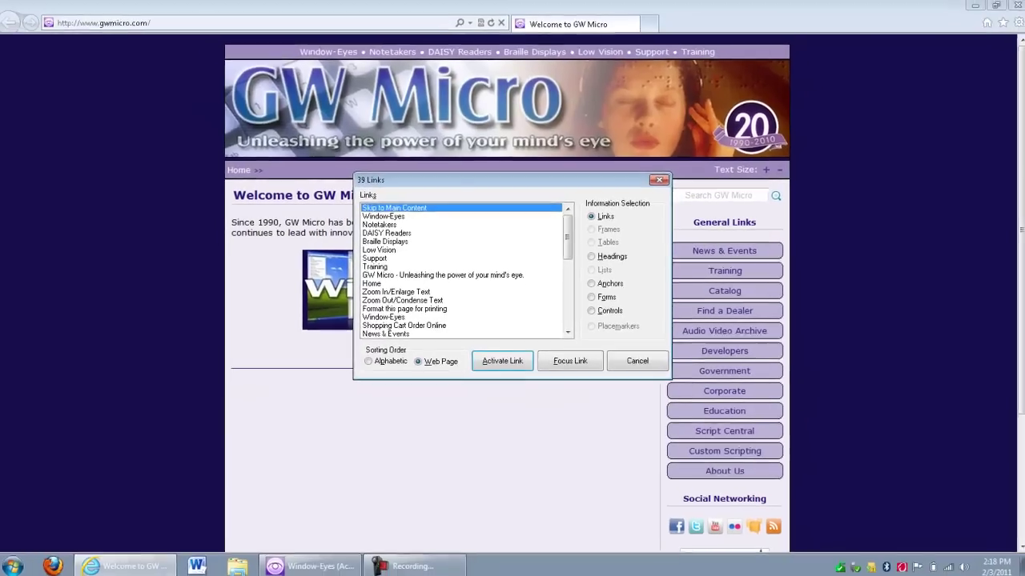
{"action": "key", "text": "Escape"}
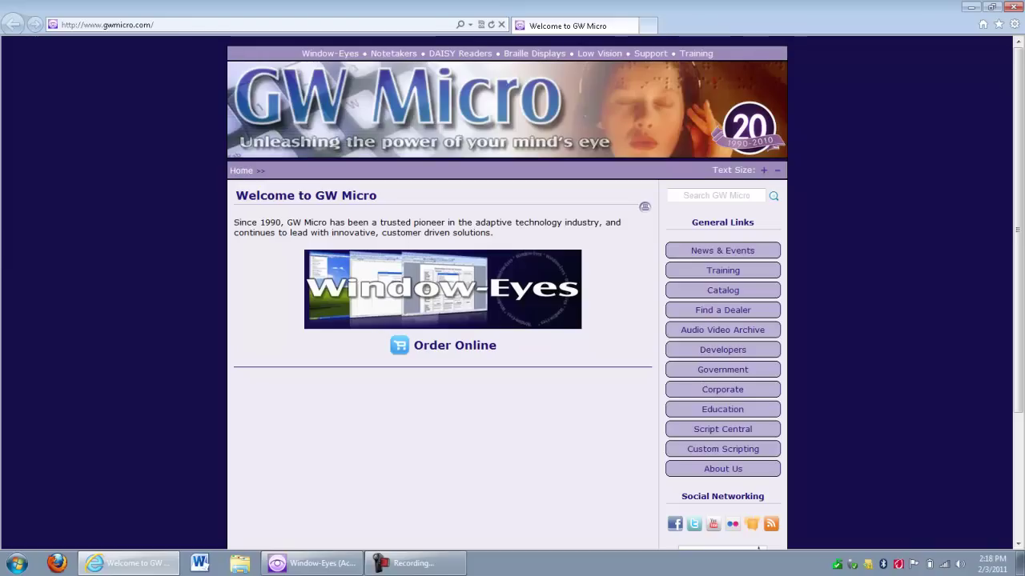
Open a new Internet Explorer tab on the most popular sites page and focus it
{"action": "key", "text": "ctrl+t"}
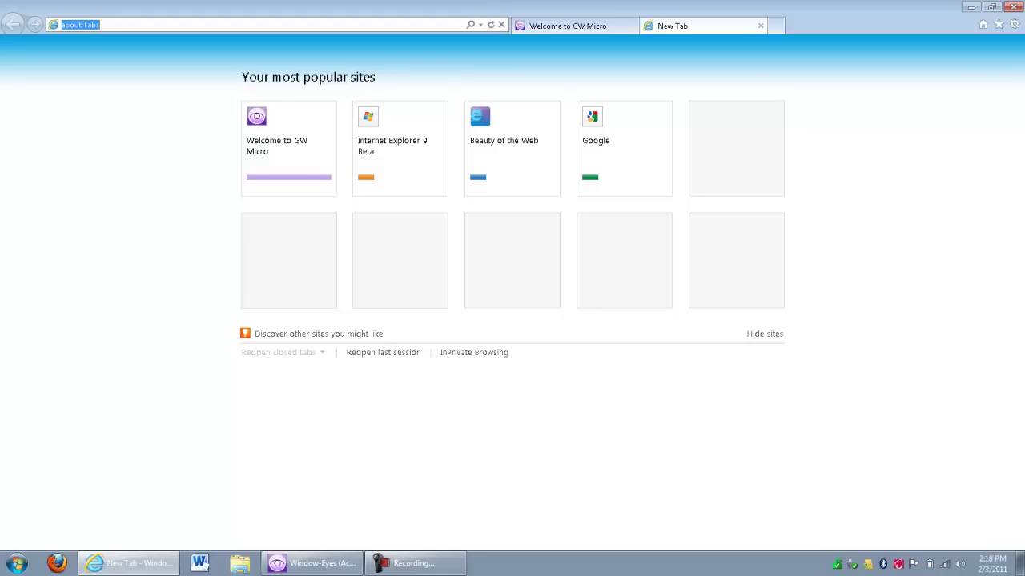
{"action": "key", "text": "Tab"}
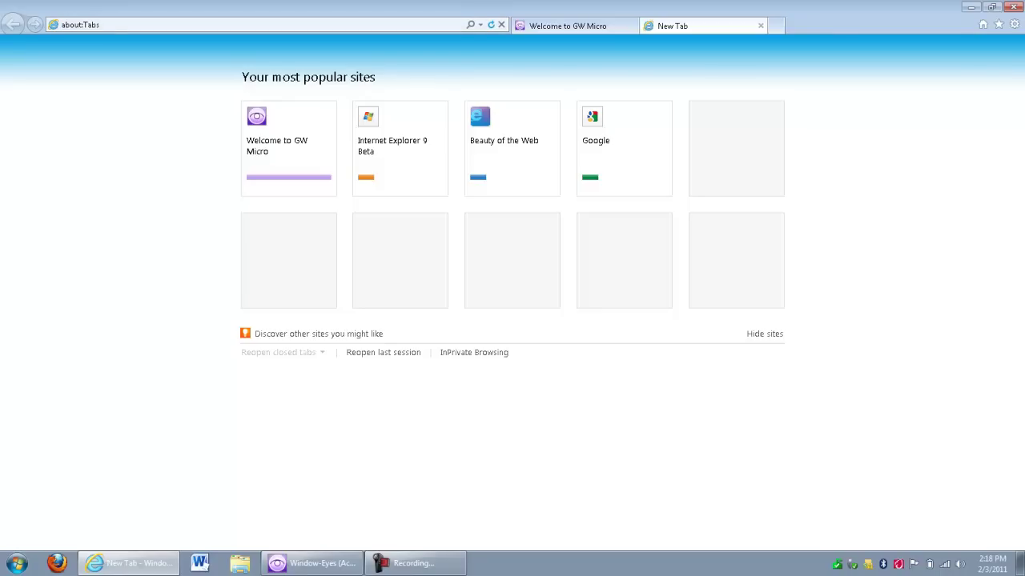
{"action": "key", "text": "Tab"}
{"action": "key", "text": "Tab"}
{"action": "key", "text": "Tab"}
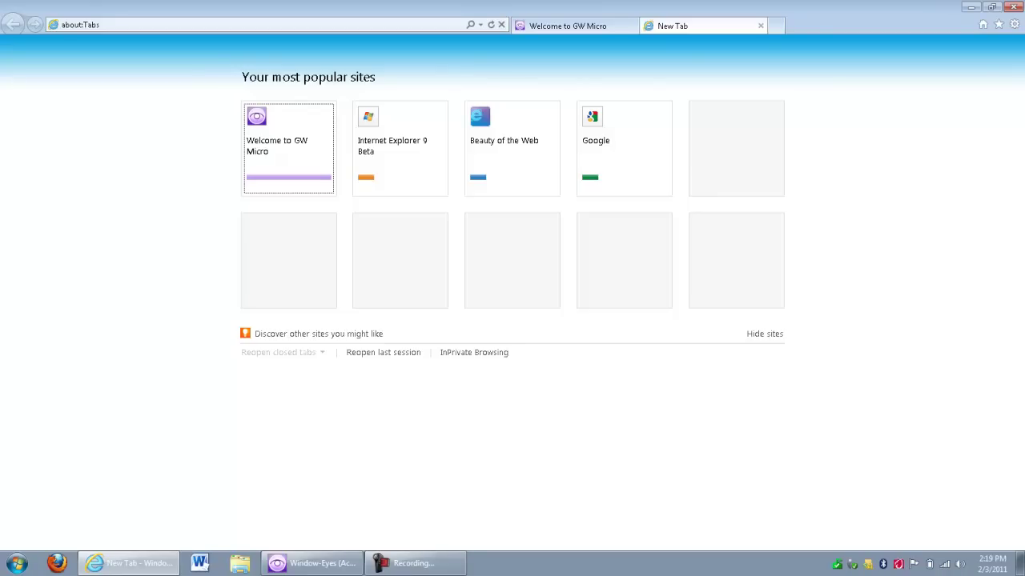
{"action": "key", "text": "Tab"}
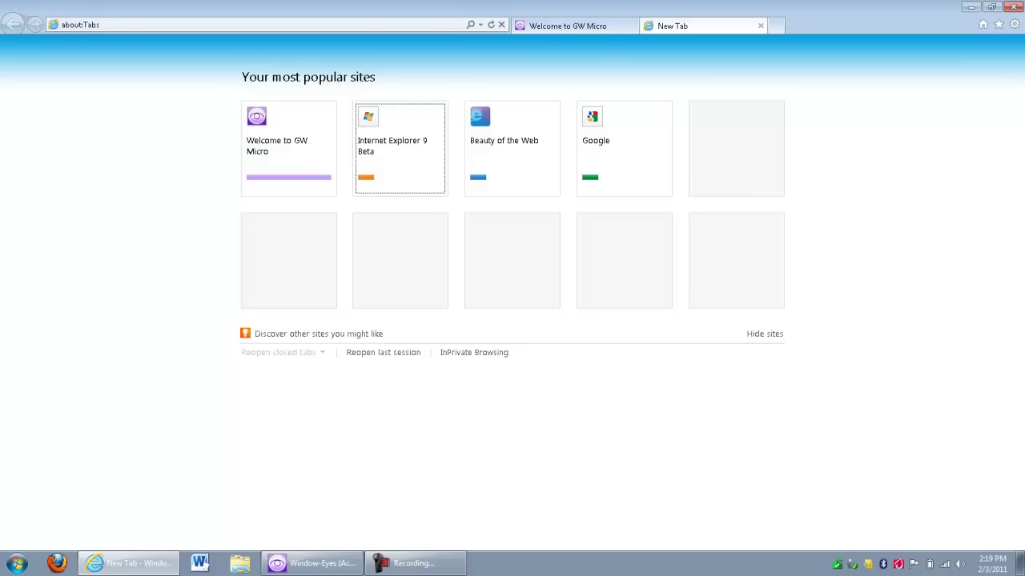
{"action": "key", "text": "shift+F10"}
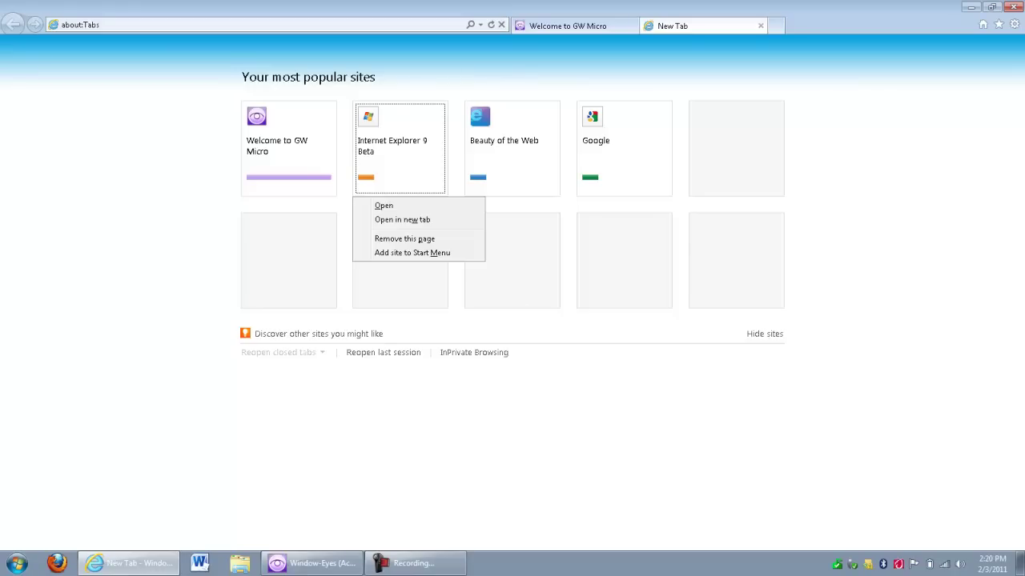
{"action": "key", "text": "Down"}
{"action": "key", "text": "Down"}
{"action": "key", "text": "Down"}
{"action": "key", "text": "Down"}
Search Bing for 'Window-Eyes' from the second tab's address bar
{"action": "key", "text": "Escape"}
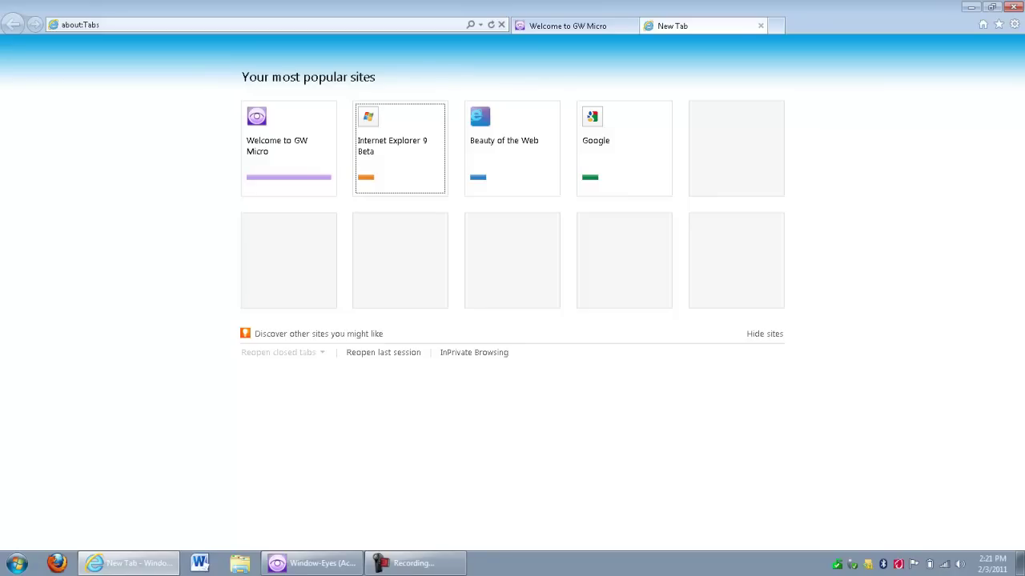
{"action": "key", "text": "alt+d"}
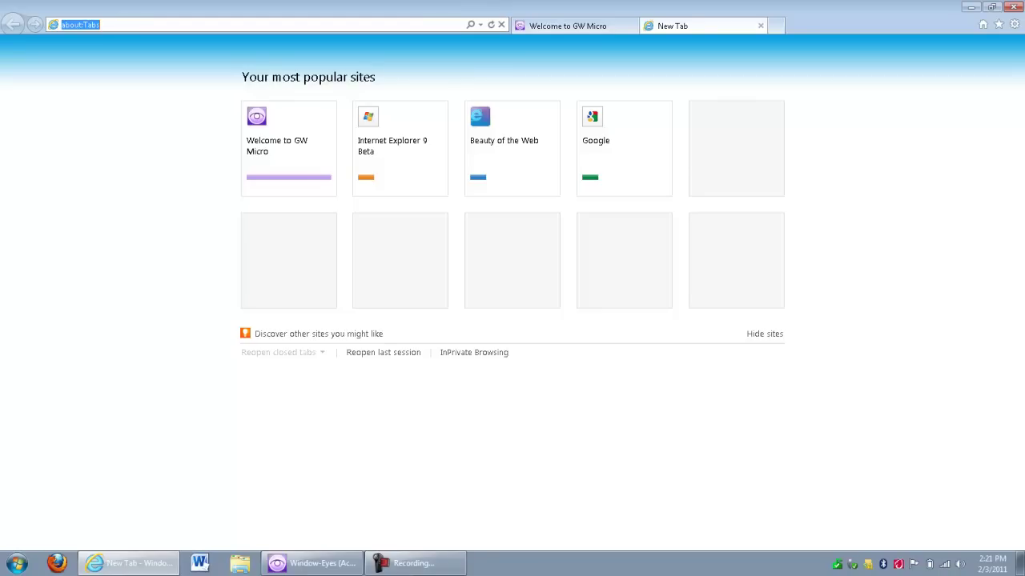
{"action": "type", "text": "W"}
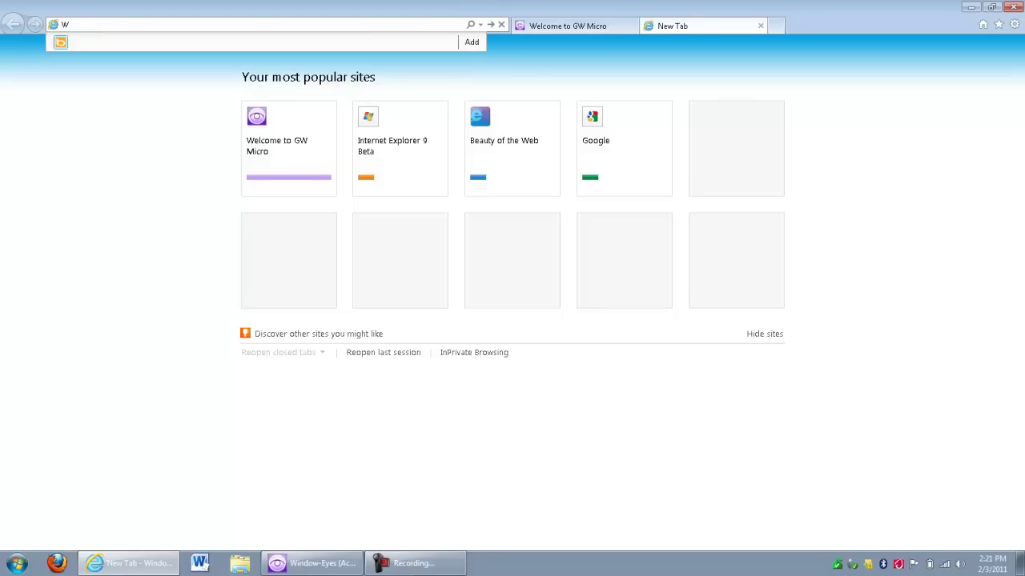
{"action": "type", "text": "indow-Eyes"}
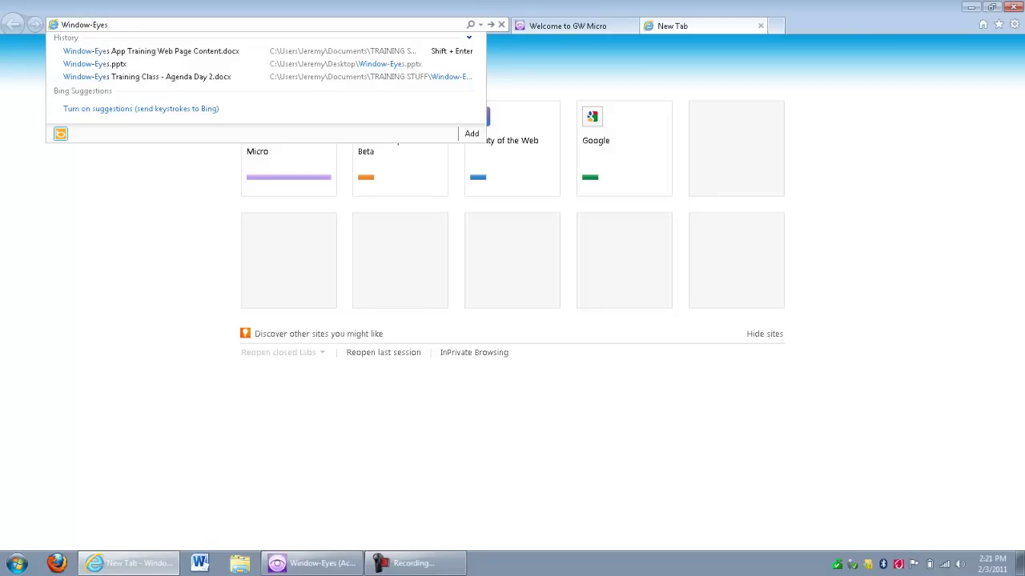
{"action": "key", "text": "Return"}
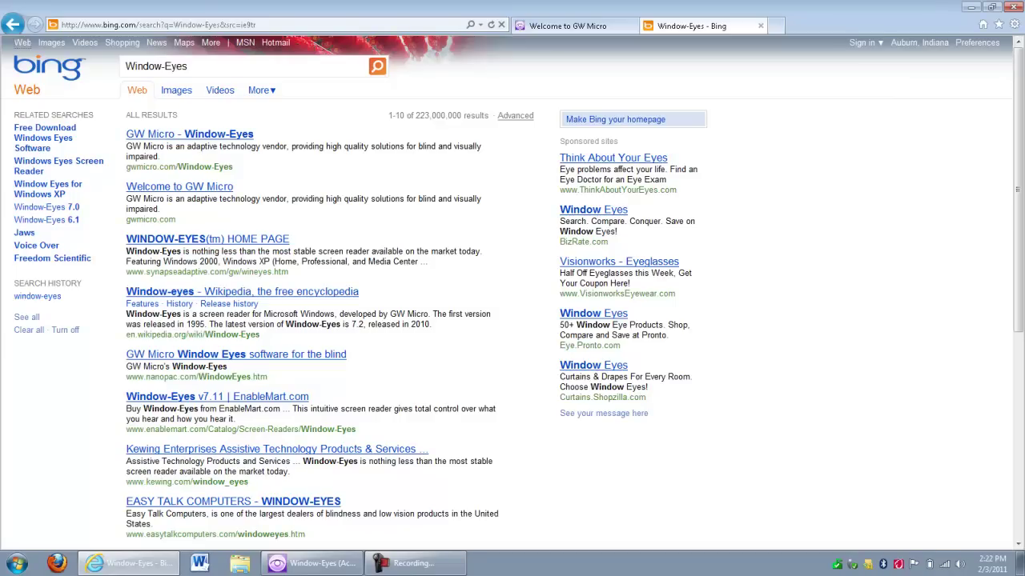
Open the first Bing result, GW Micro - Window-Eyes
{"action": "left_click", "coordinate": [189, 134]}
{"action": "key", "text": "Return"}
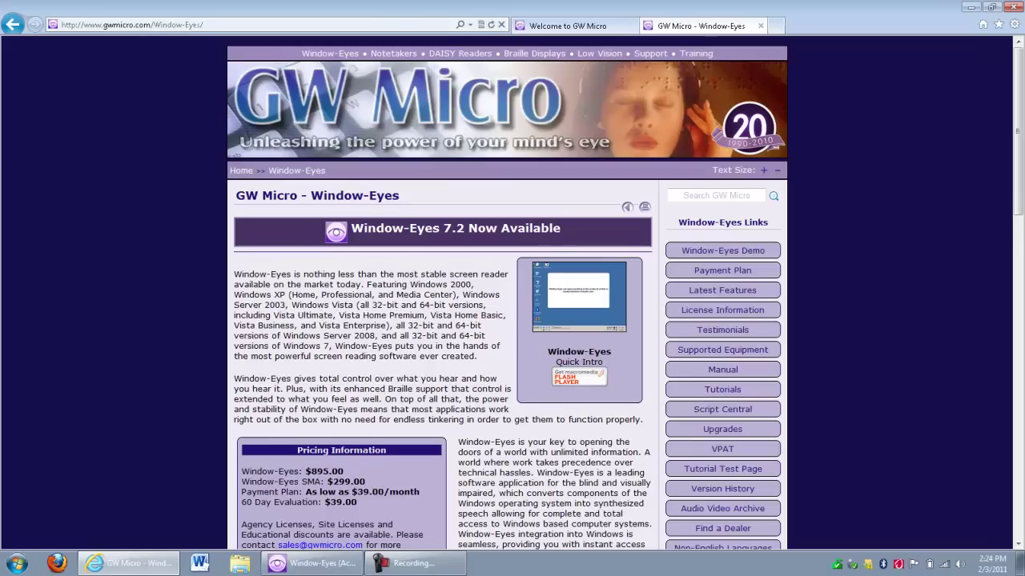
Search the Start menu for 'windows live messenger' and launch it
{"action": "key", "text": "super"}
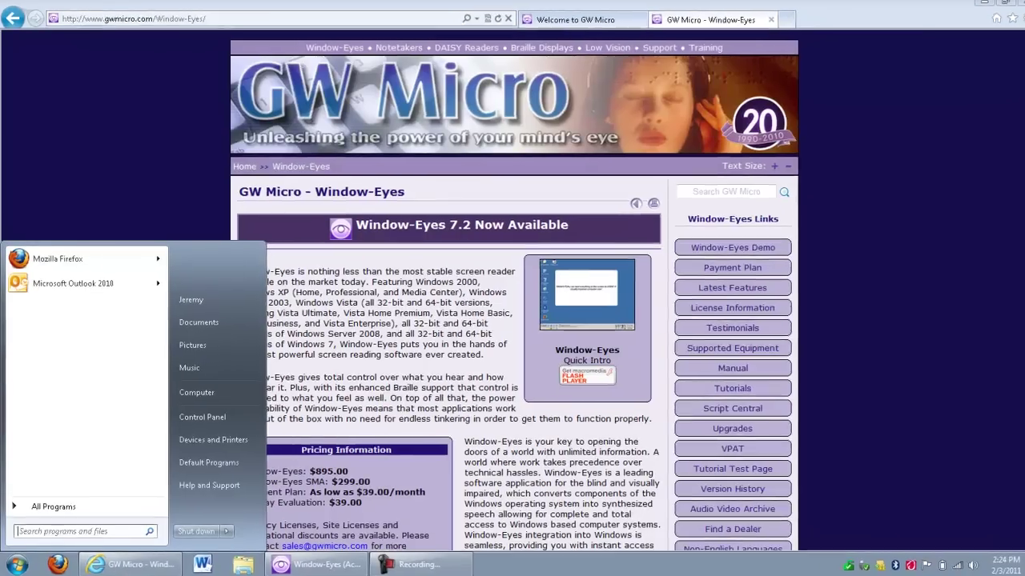
{"action": "type", "text": "windows"}
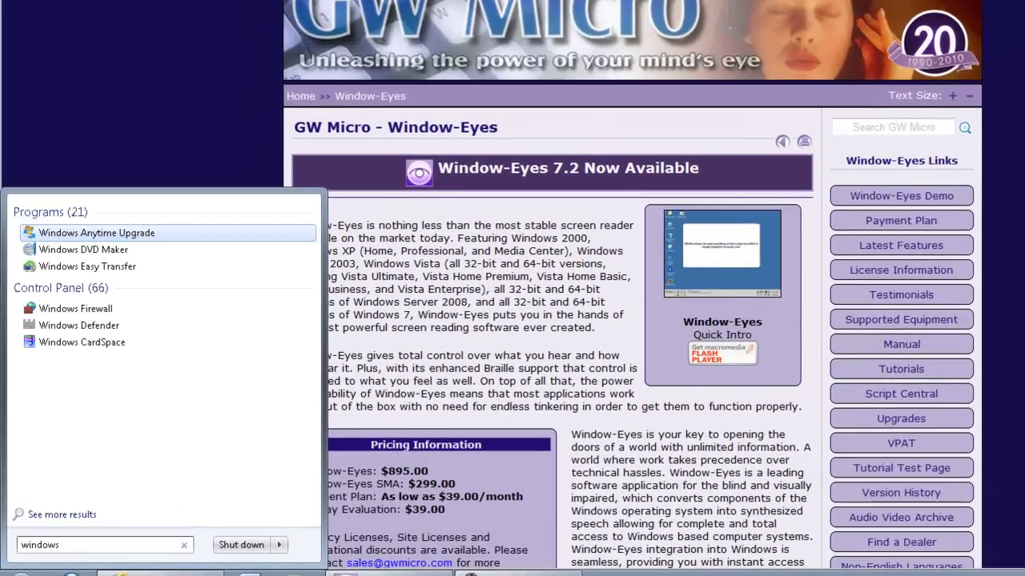
{"action": "type", "text": " live messenger"}
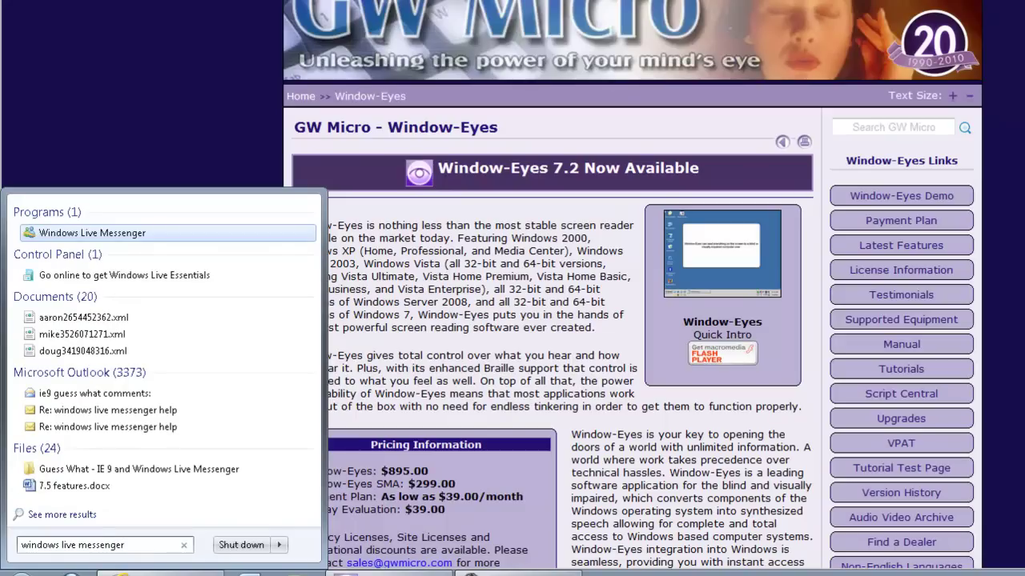
{"action": "key", "text": "Return"}
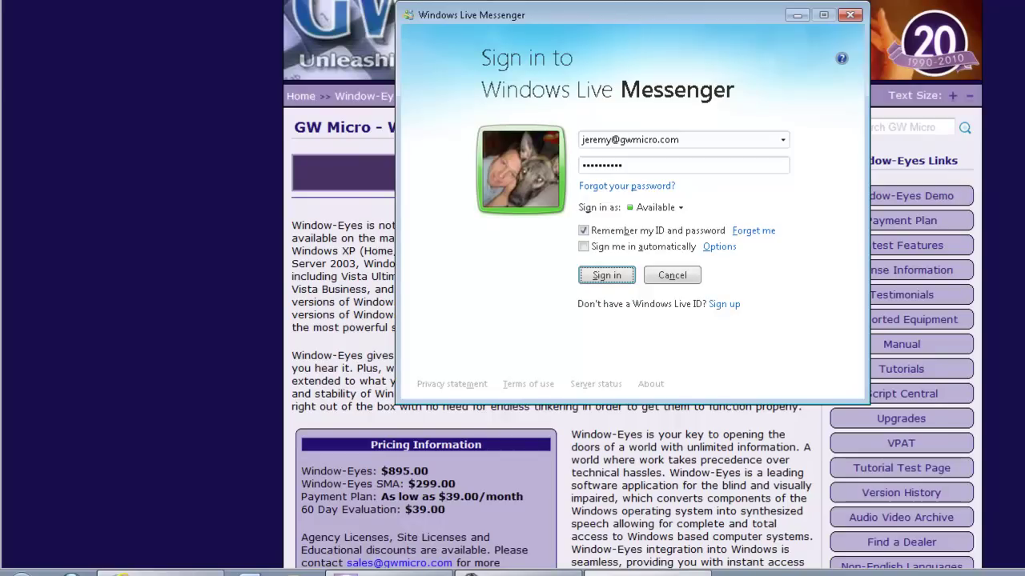
Sign in to Messenger with the saved ID and password
{"action": "key", "text": "Return"}
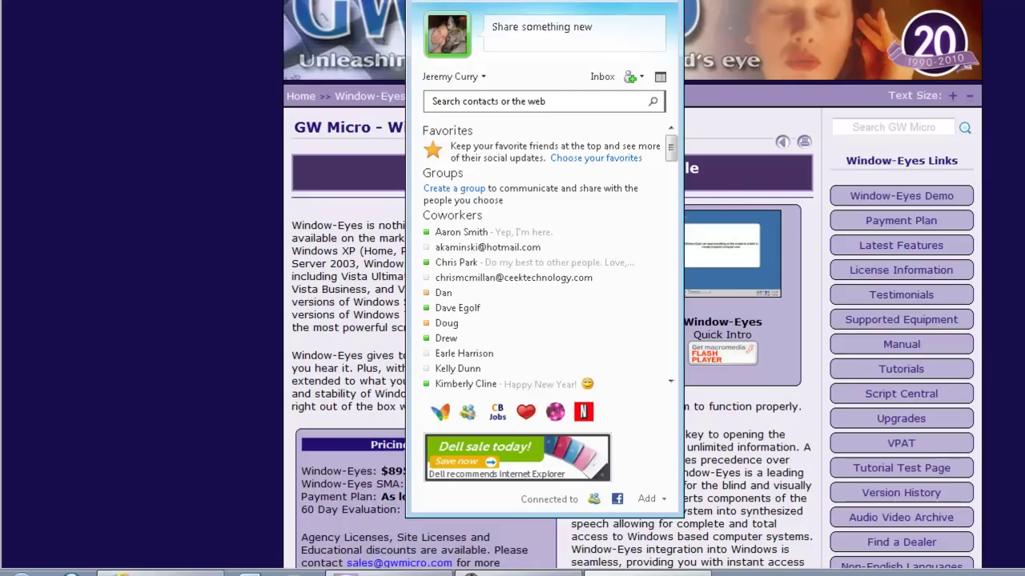
Move past Favorites and Groups to the first Coworkers contact and open a conversation
{"action": "key", "text": "Tab"}
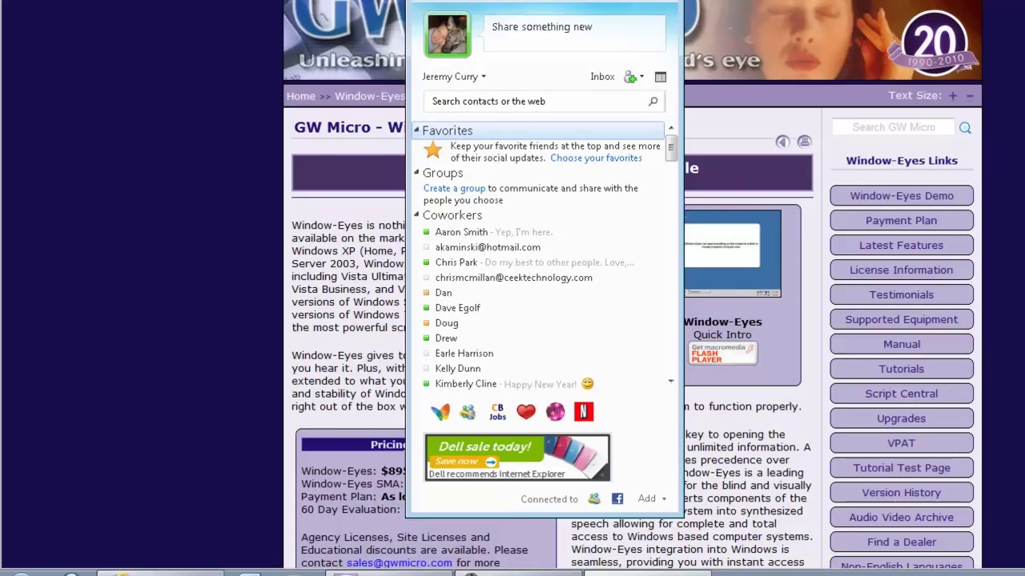
{"action": "key", "text": "Tab"}
{"action": "left_click", "coordinate": [442, 173]}
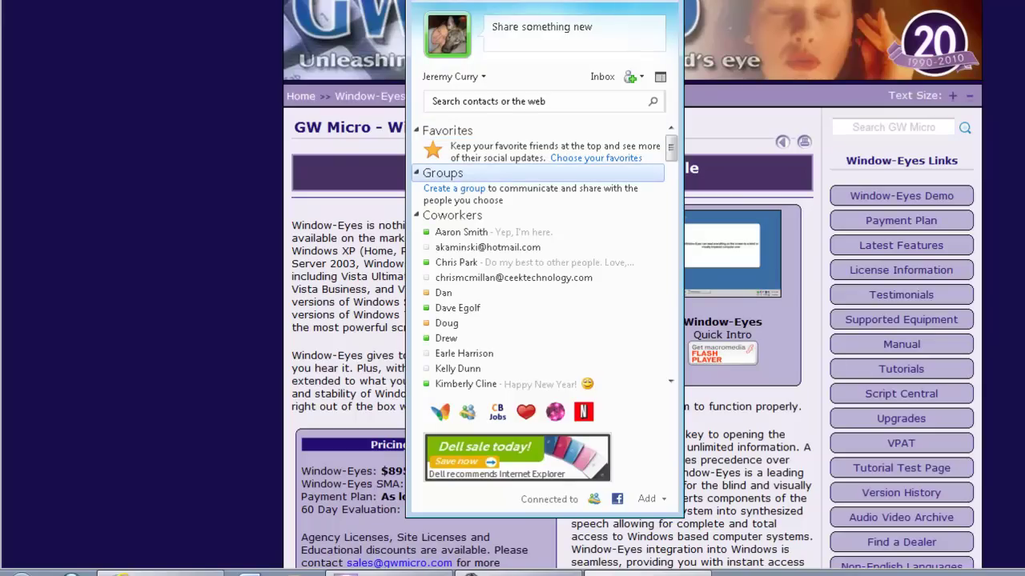
{"action": "left_click", "coordinate": [452, 215]}
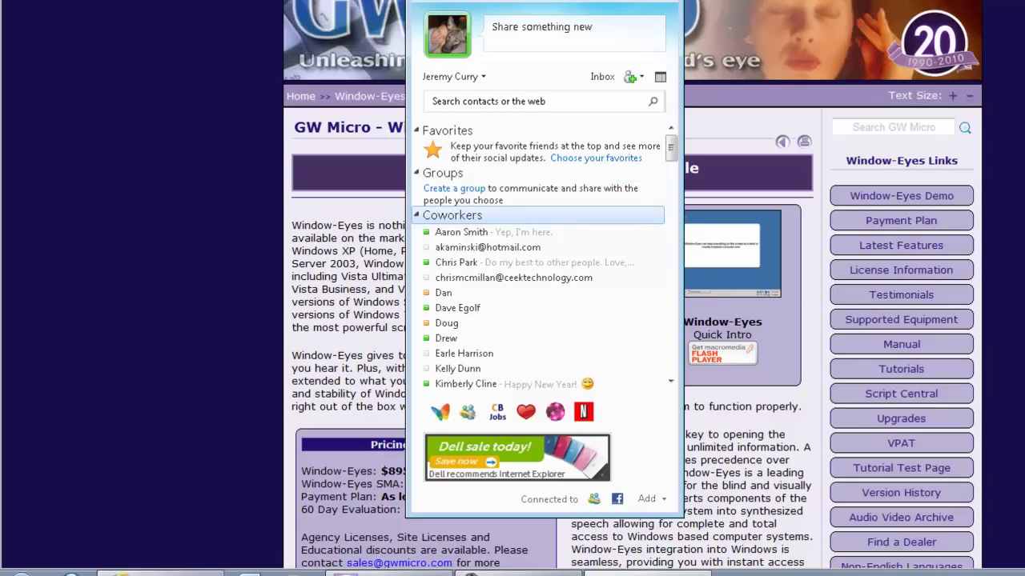
{"action": "left_click", "coordinate": [461, 232]}
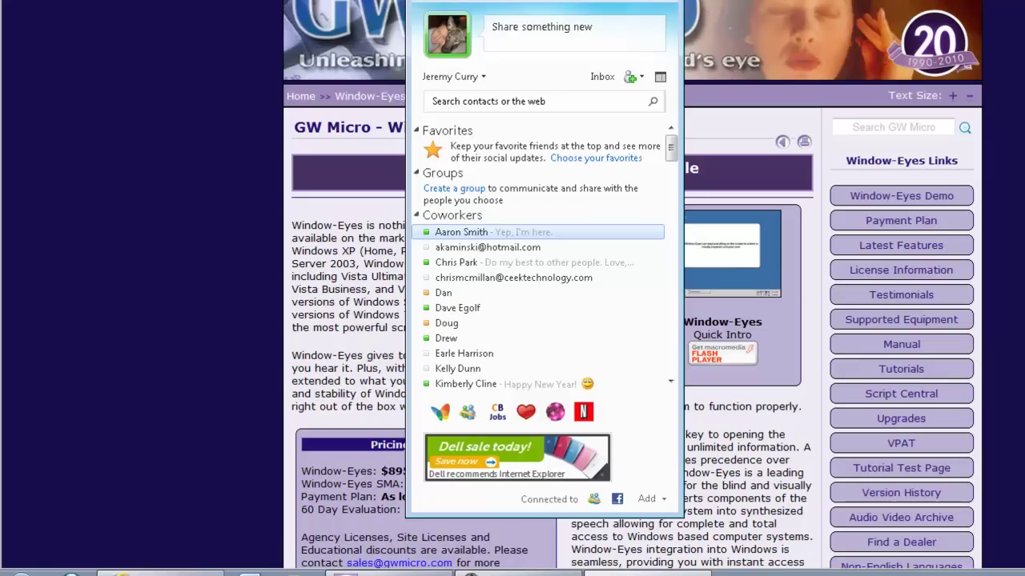
{"action": "key", "text": "Return"}
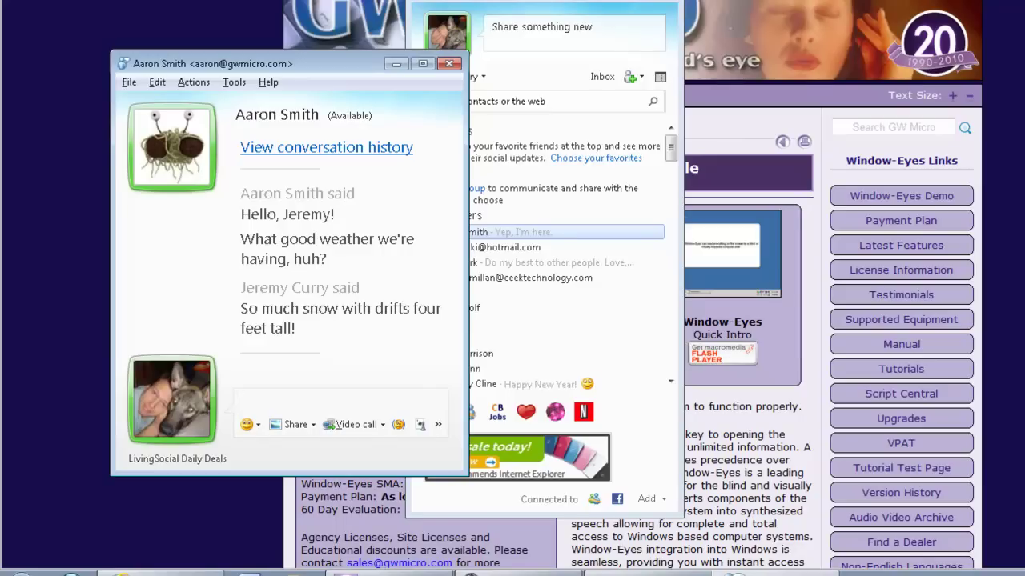
Send a greeting with the contact's name plus 'Welcome to the GW Micro Guess What!'
{"action": "type", "text": "Hello, Aaron! Welcome to the GW Micro Guess"}
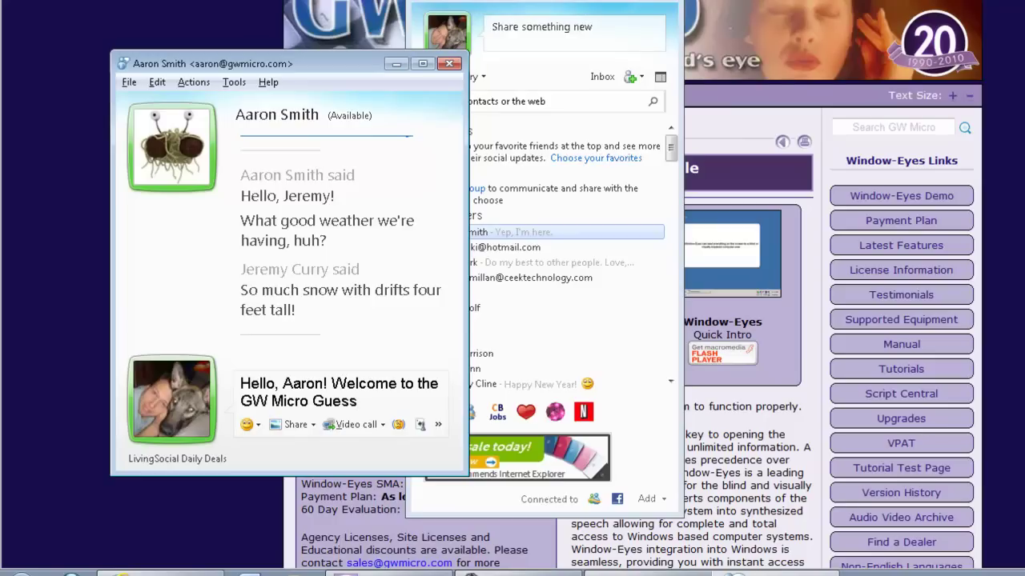
{"action": "type", "text": " What!"}
{"action": "key", "text": "Return"}
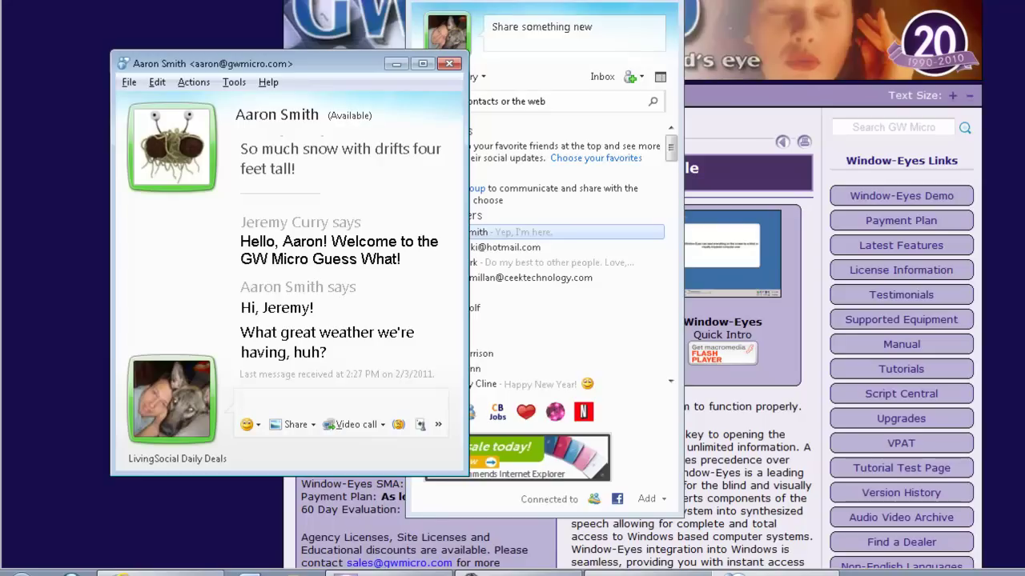
{"action": "key", "text": "shift+Tab"}
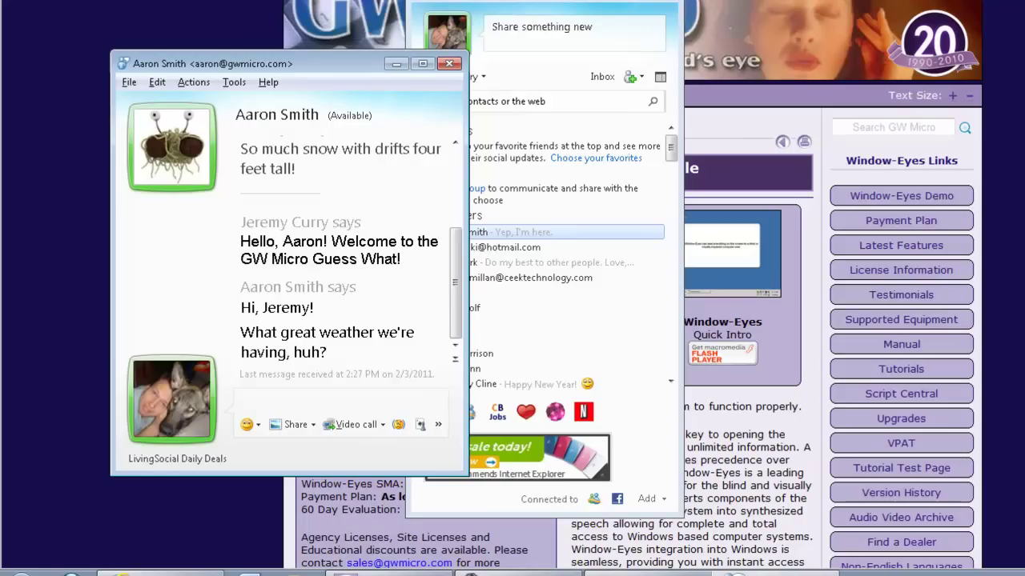
{"action": "left_click", "coordinate": [331, 332]}
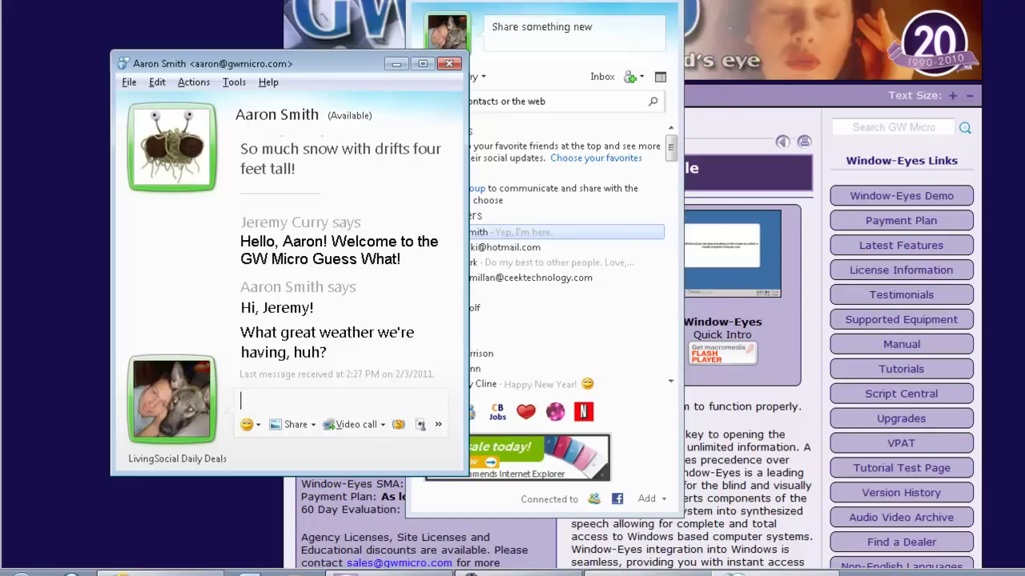
Reply 'Yeah, you have to love all of this snow!' in the conversation
{"action": "left_click", "coordinate": [241, 401]}
{"action": "type", "text": "Yeah, you have to"}
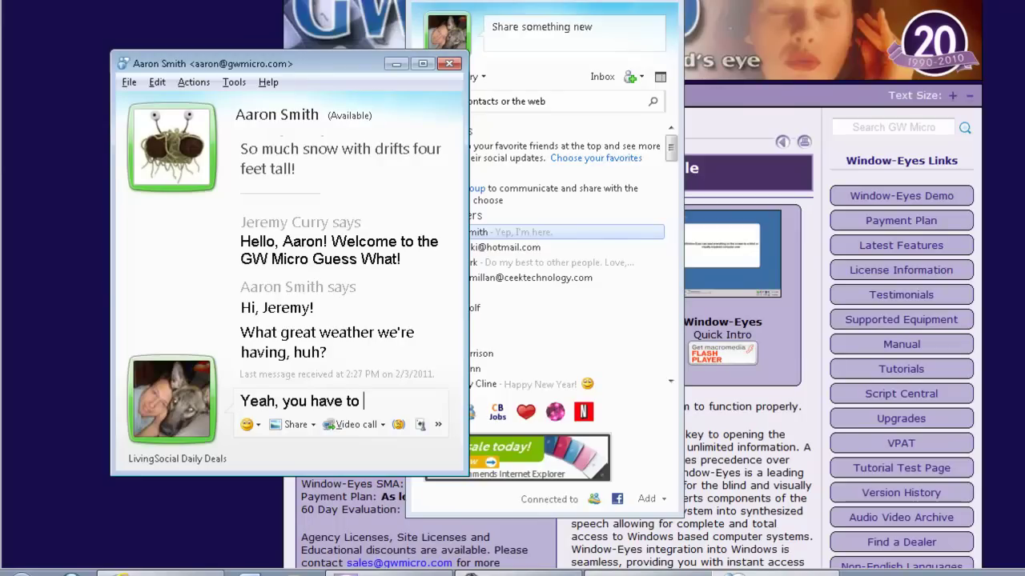
{"action": "type", "text": " love all of this s"}
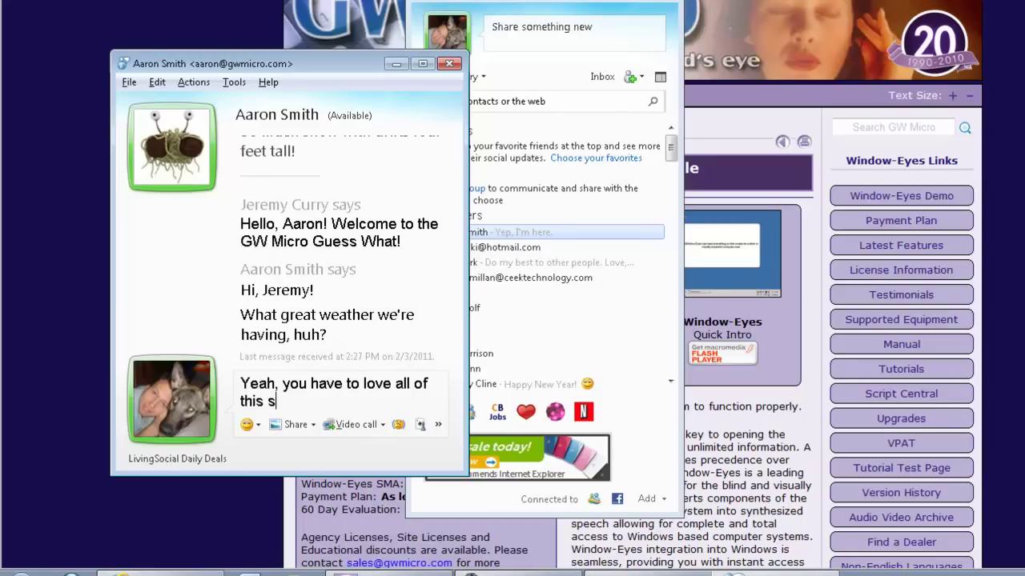
{"action": "type", "text": "now!"}
{"action": "key", "text": "Return"}
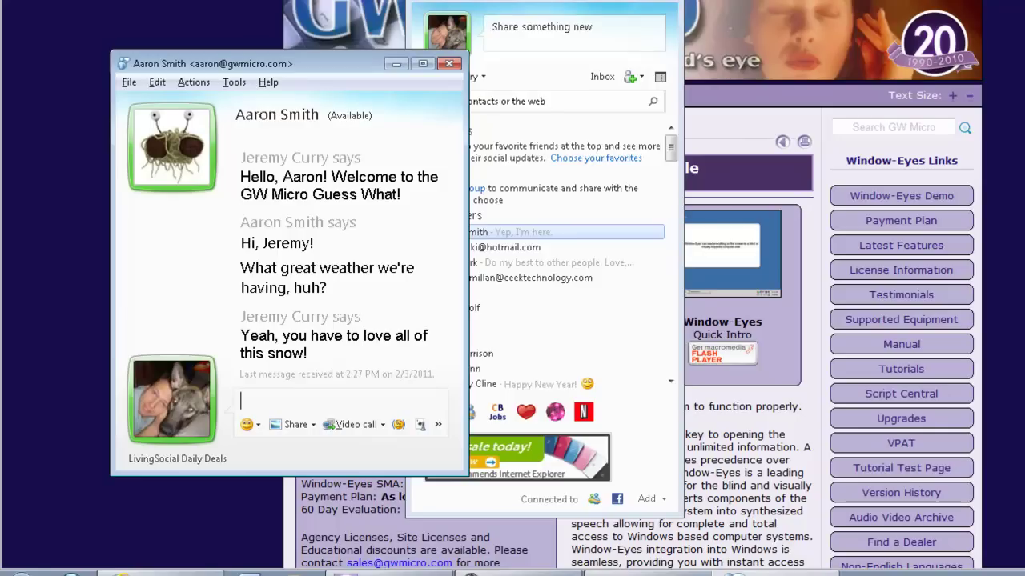
From the contact list, pick another Coworkers contact and open a second conversation tab with them
{"action": "key", "text": "alt+Tab"}
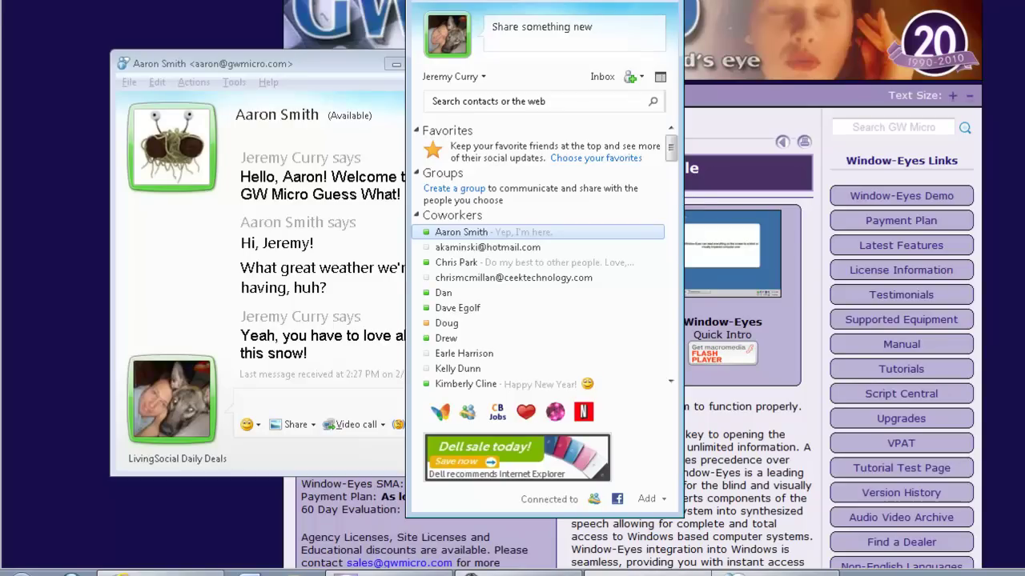
{"action": "left_click", "coordinate": [487, 248]}
{"action": "left_click", "coordinate": [455, 263]}
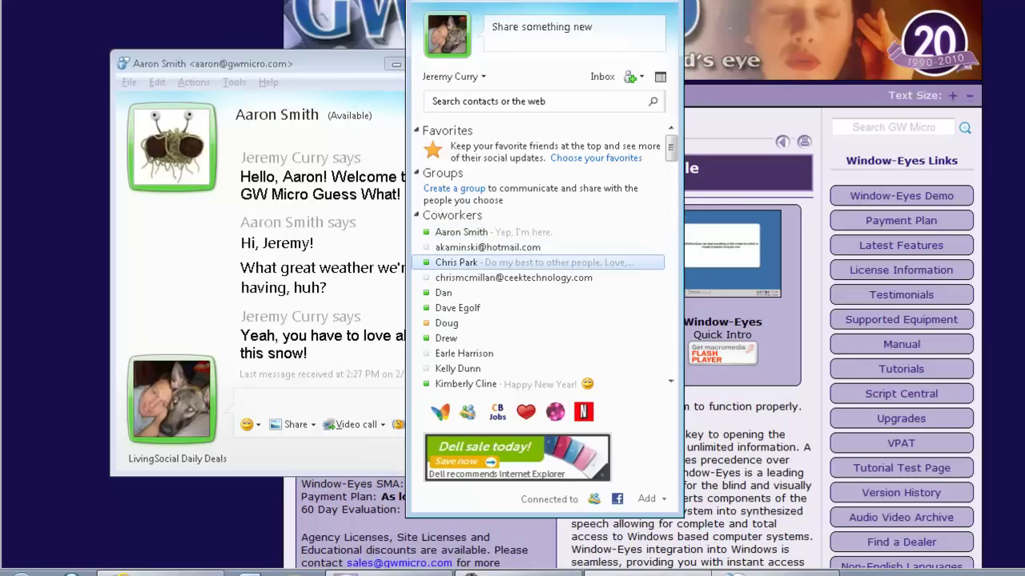
{"action": "left_click", "coordinate": [513, 278]}
{"action": "left_click", "coordinate": [443, 293]}
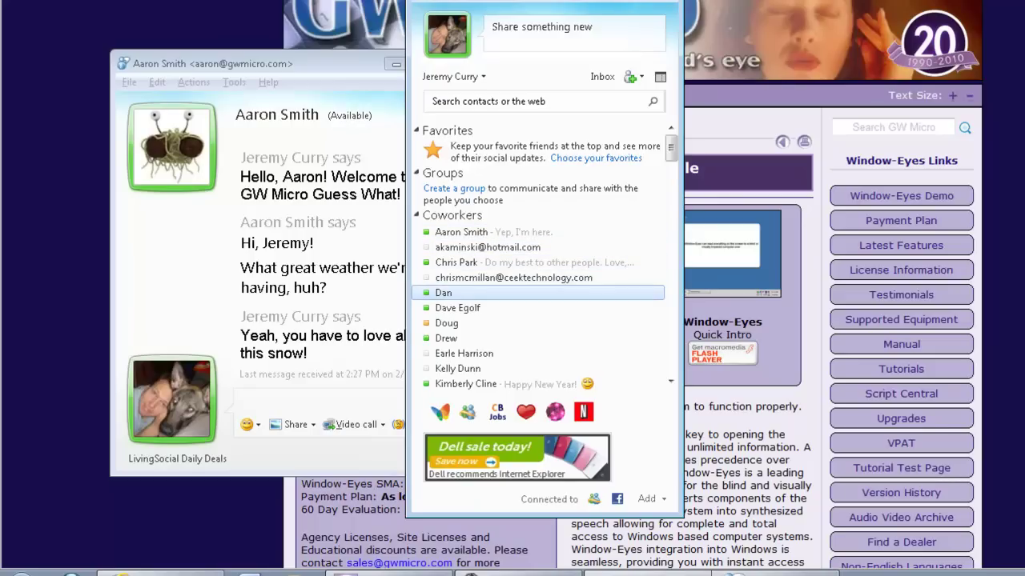
{"action": "left_click", "coordinate": [457, 308]}
{"action": "left_click", "coordinate": [445, 323]}
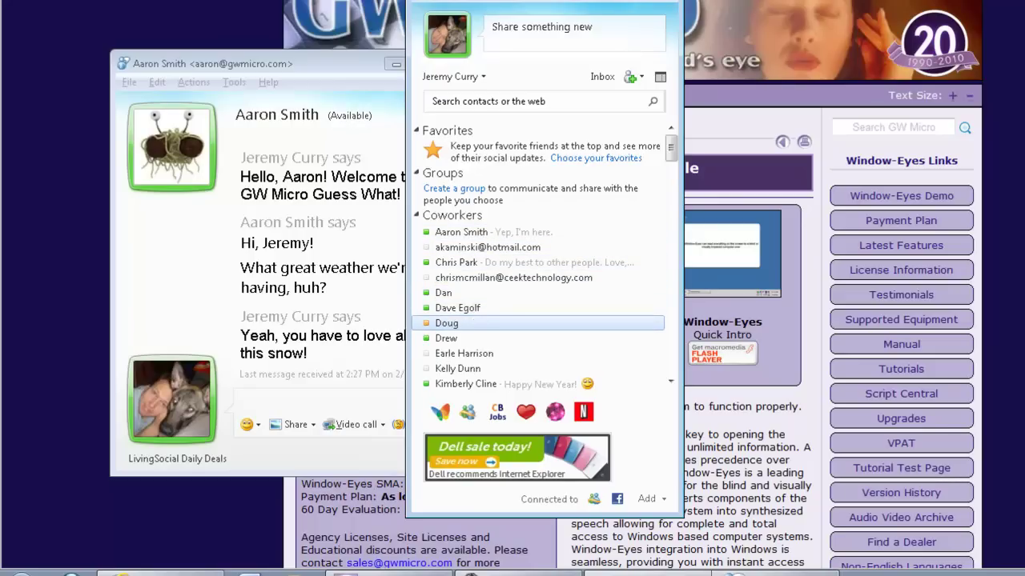
{"action": "left_click", "coordinate": [446, 338]}
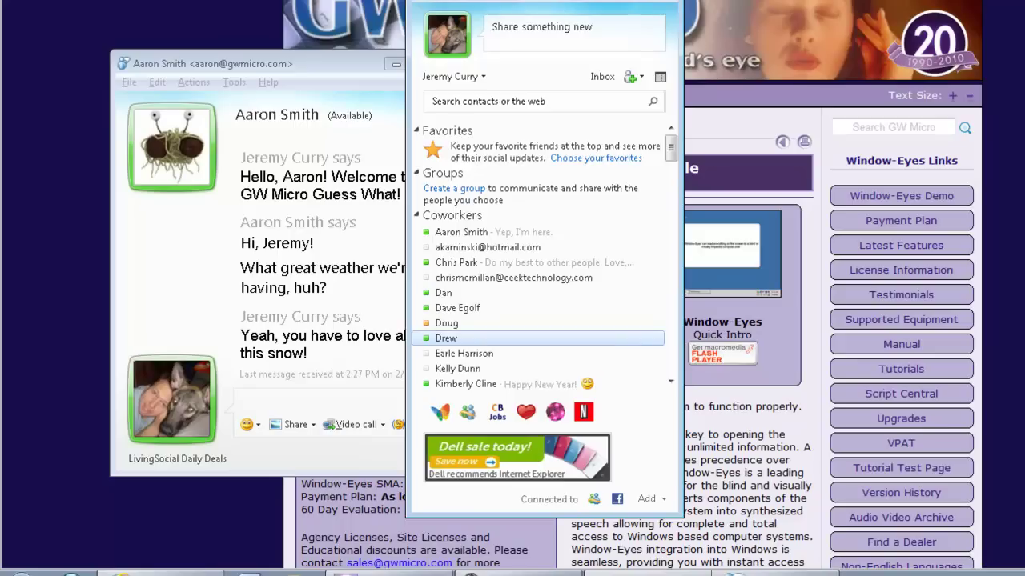
{"action": "left_click", "coordinate": [464, 353]}
{"action": "left_click", "coordinate": [457, 368]}
{"action": "left_click", "coordinate": [465, 383]}
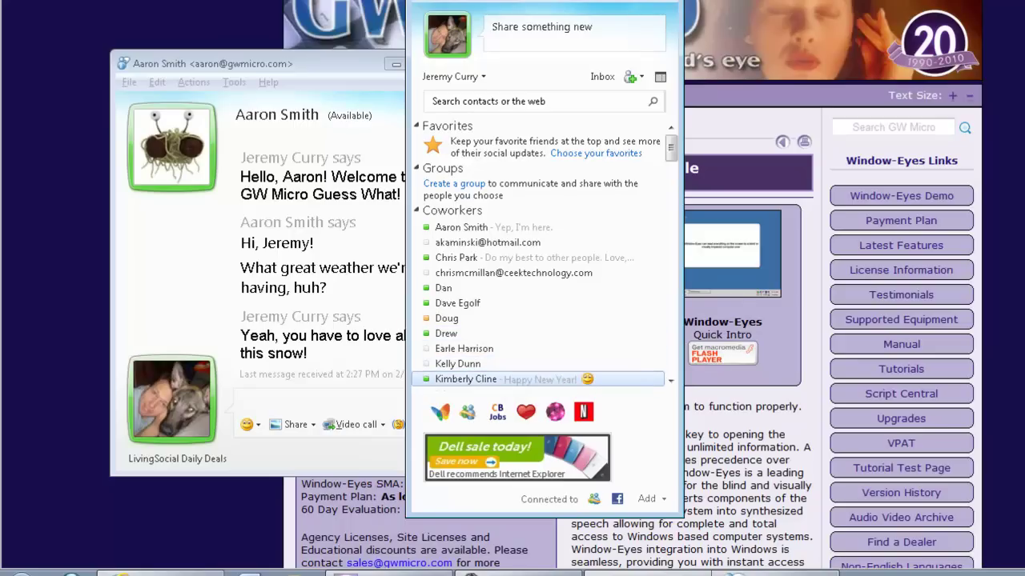
{"action": "left_click", "coordinate": [466, 378]}
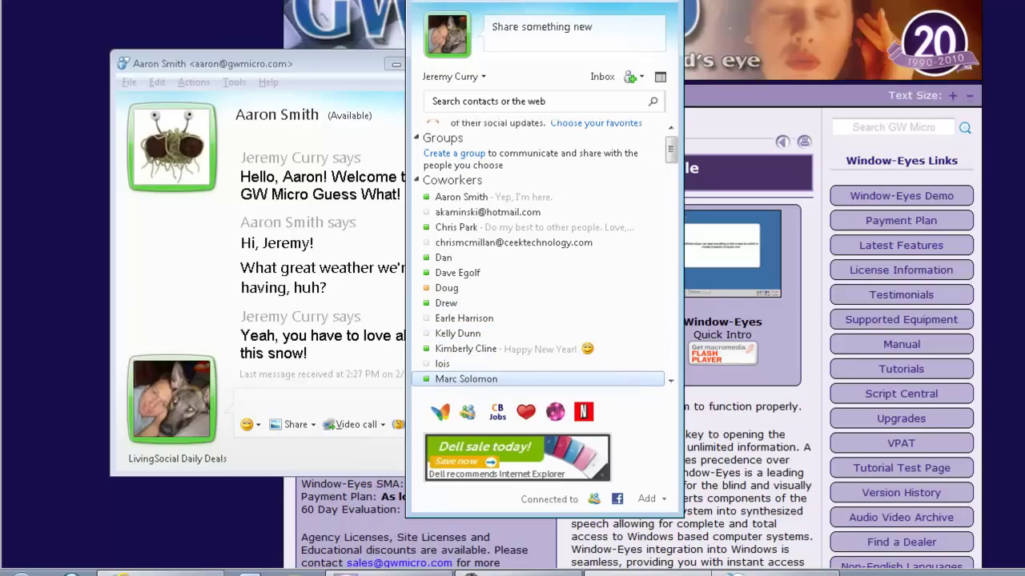
{"action": "key", "text": "Return"}
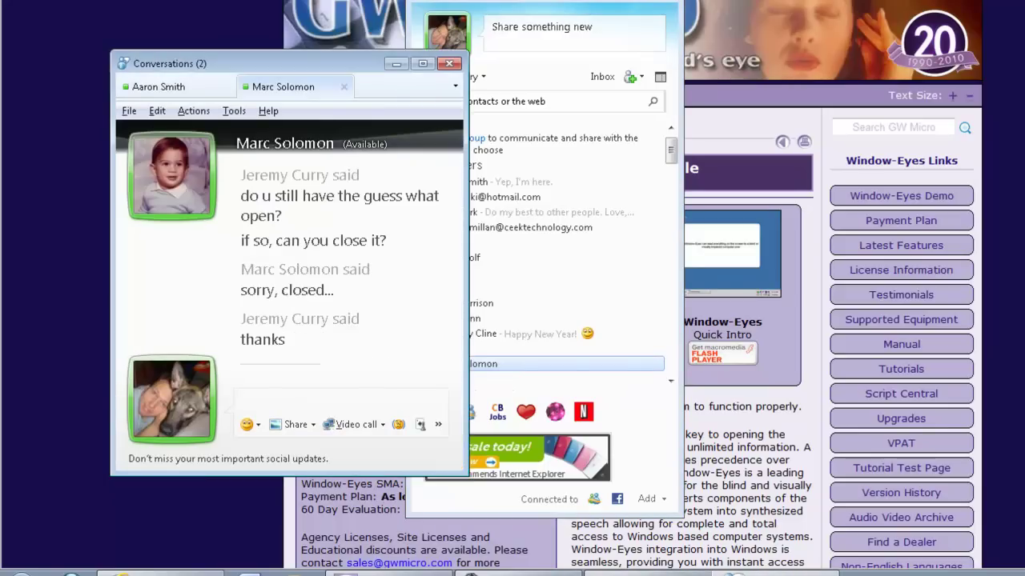
Send the coworker a message saying you're recording the Guess What and asking for words for GW customers
{"action": "type", "text": "Hi Marc! I a"}
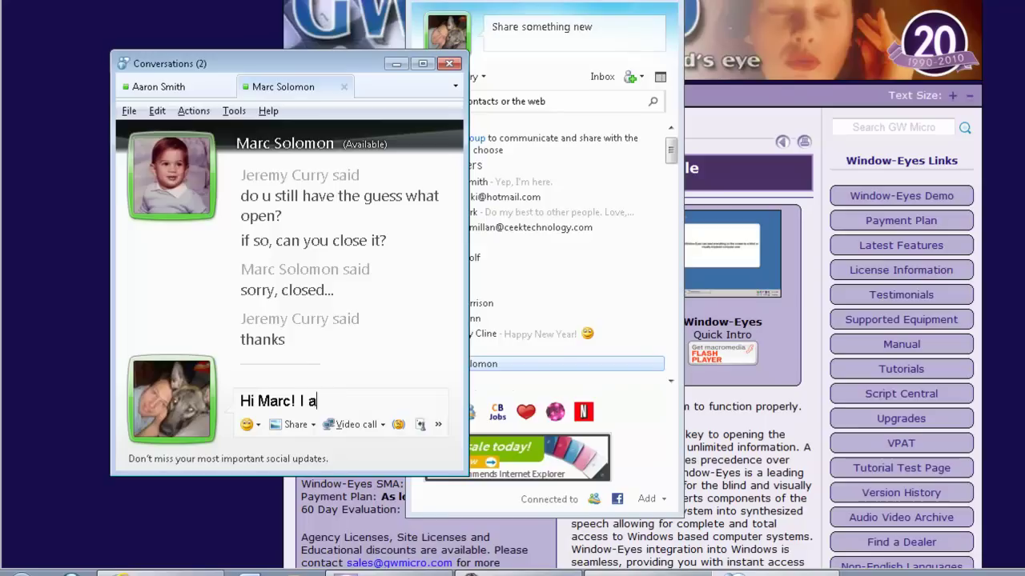
{"action": "type", "text": "m recording the"}
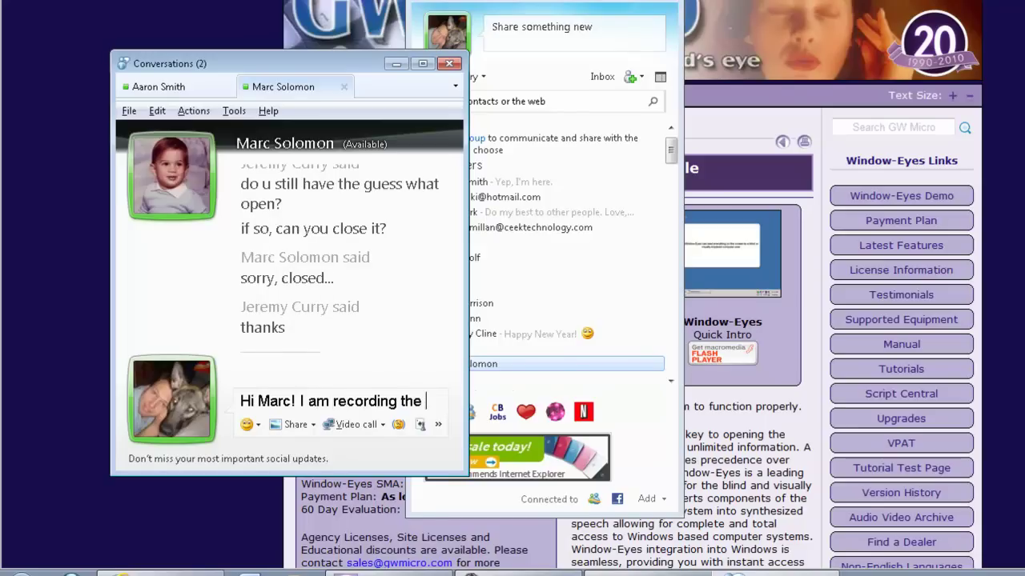
{"action": "type", "text": " Guess Wha"}
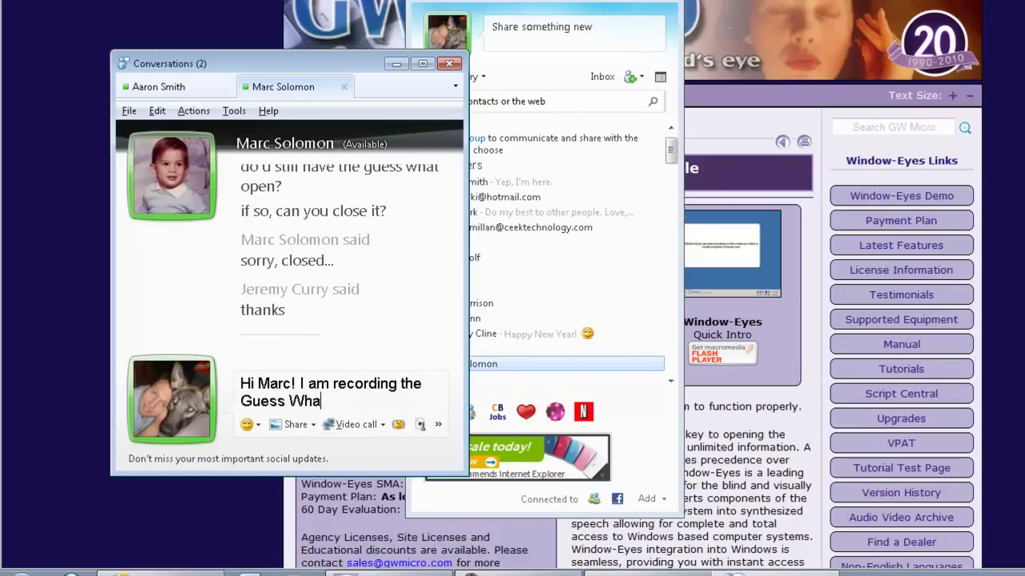
{"action": "type", "text": "t. Anything "}
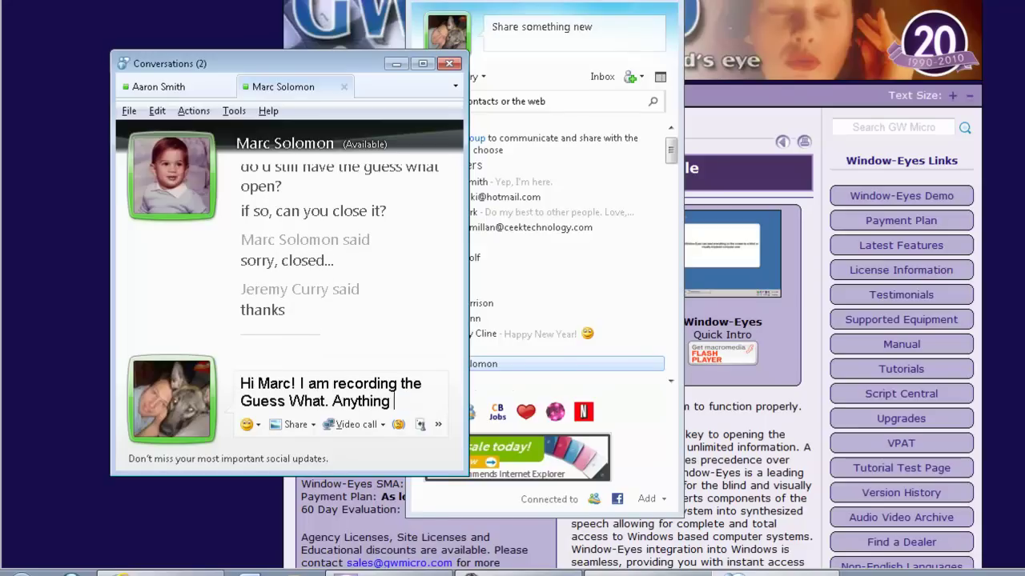
{"action": "type", "text": "you want to say to t"}
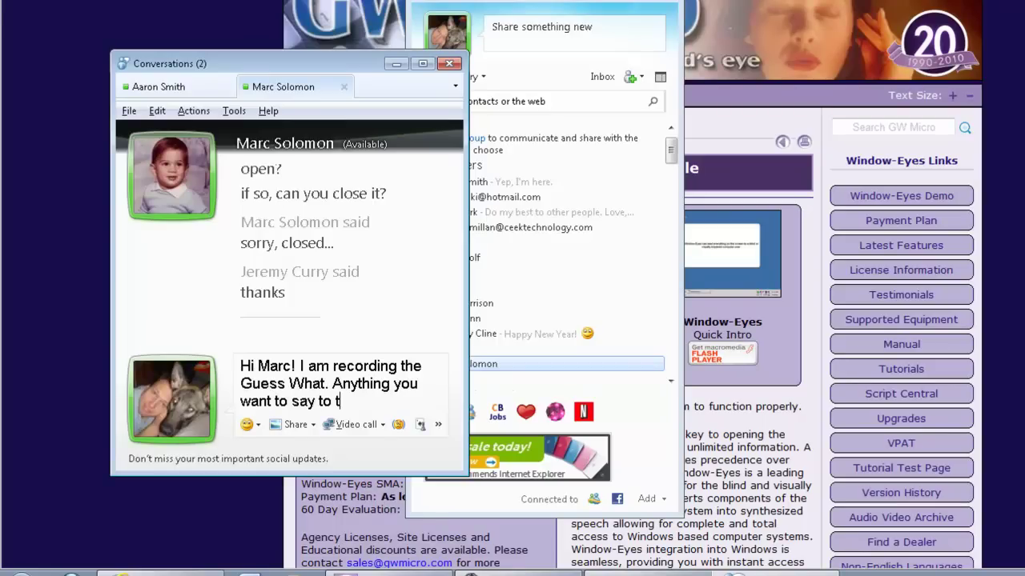
{"action": "type", "text": "he wonderful GW M"}
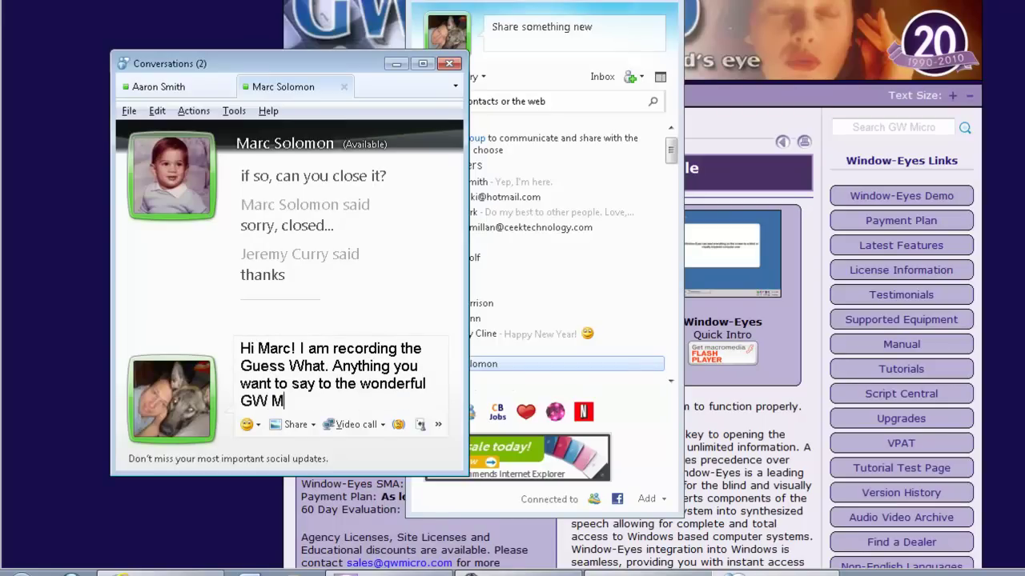
{"action": "type", "text": "icro cus"}
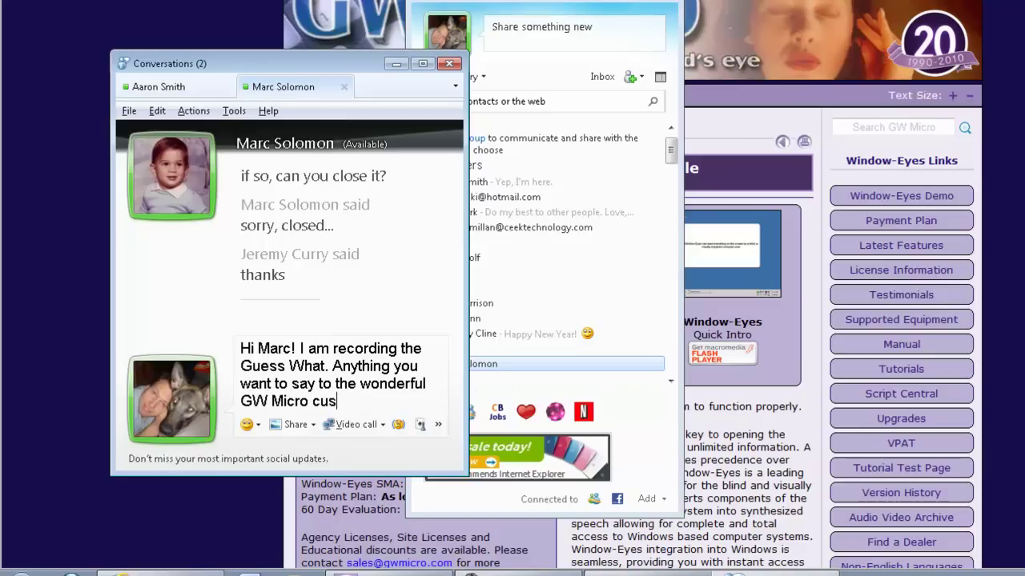
{"action": "type", "text": "tomers out there?"}
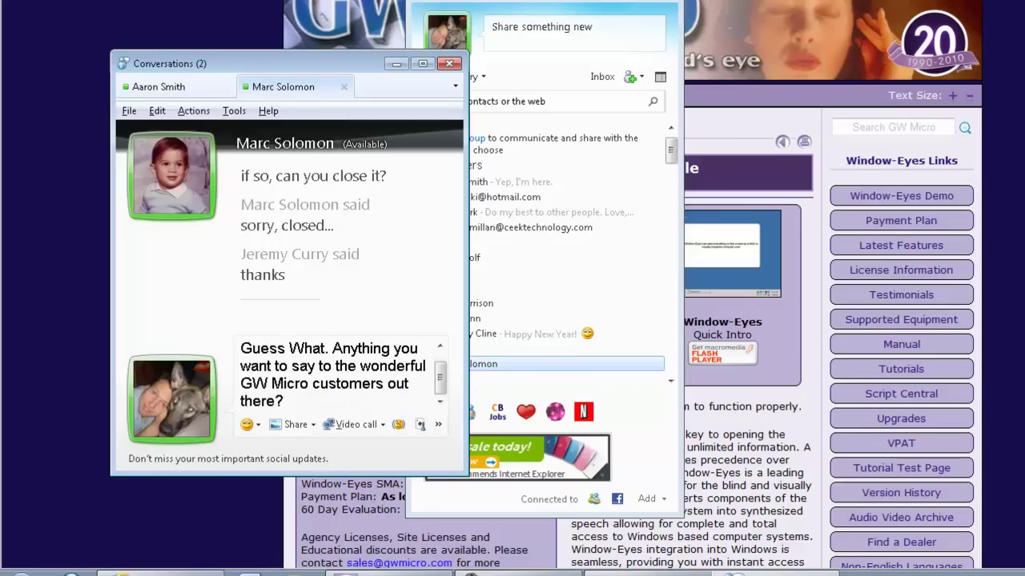
{"action": "key", "text": "Return"}
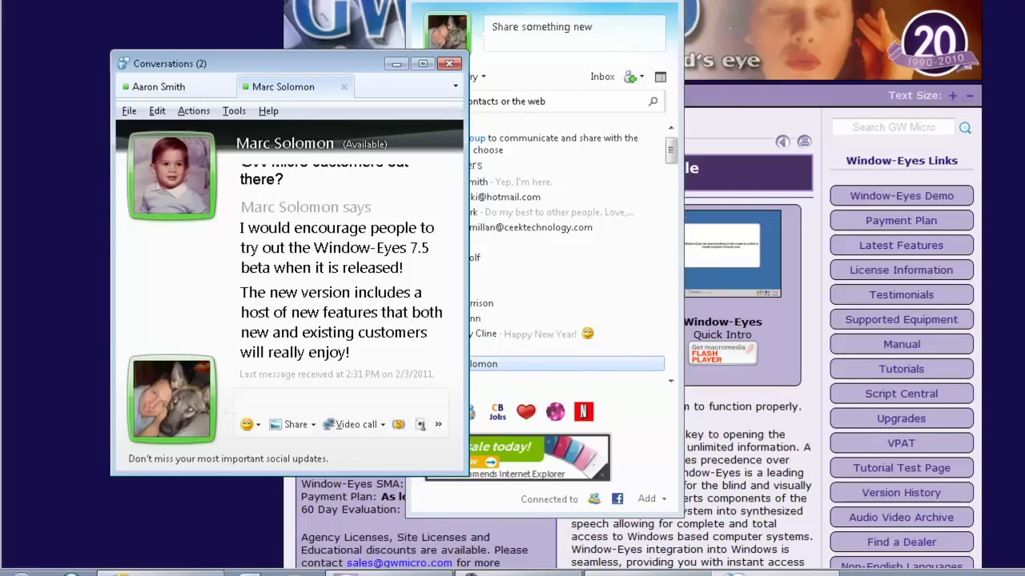
Use Ctrl+Tab to return to the first coworker conversation tab
{"action": "key", "text": "ctrl+Tab"}
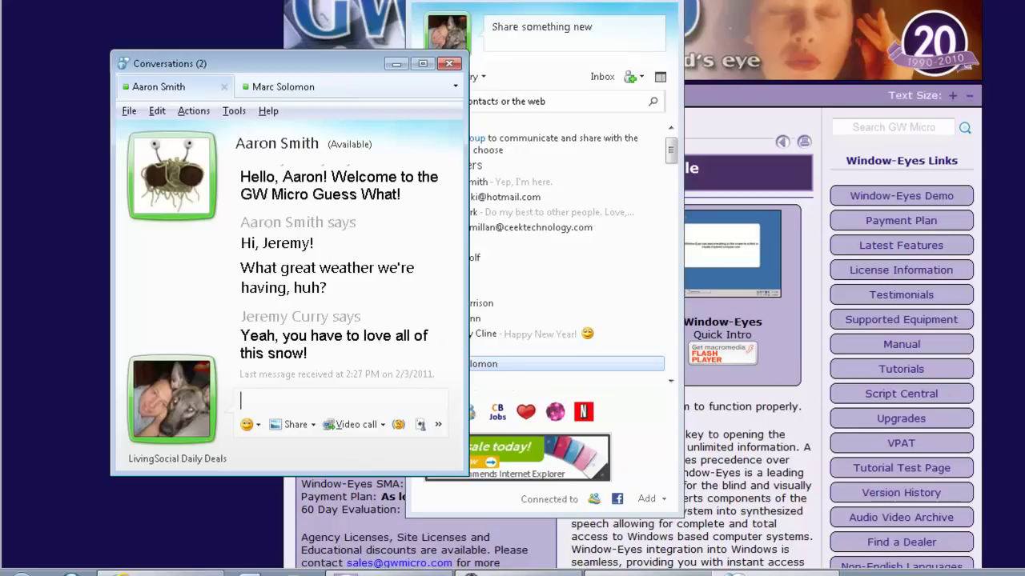